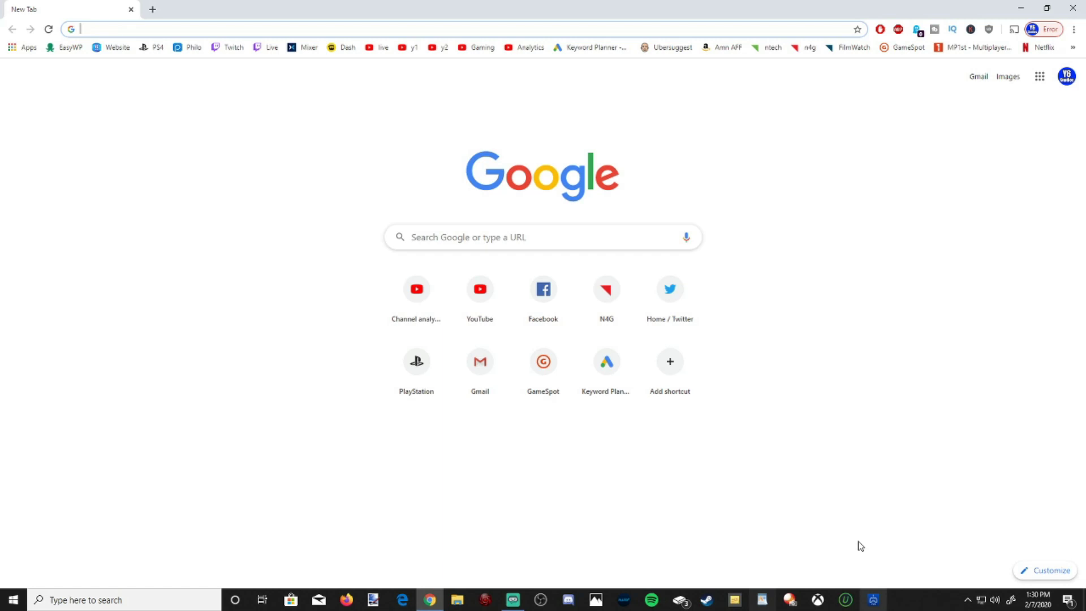
Search Google for "remote play" and open PlayStation's PS4 Remote Play page for Windows PC and Mac.
left_click(519, 227)
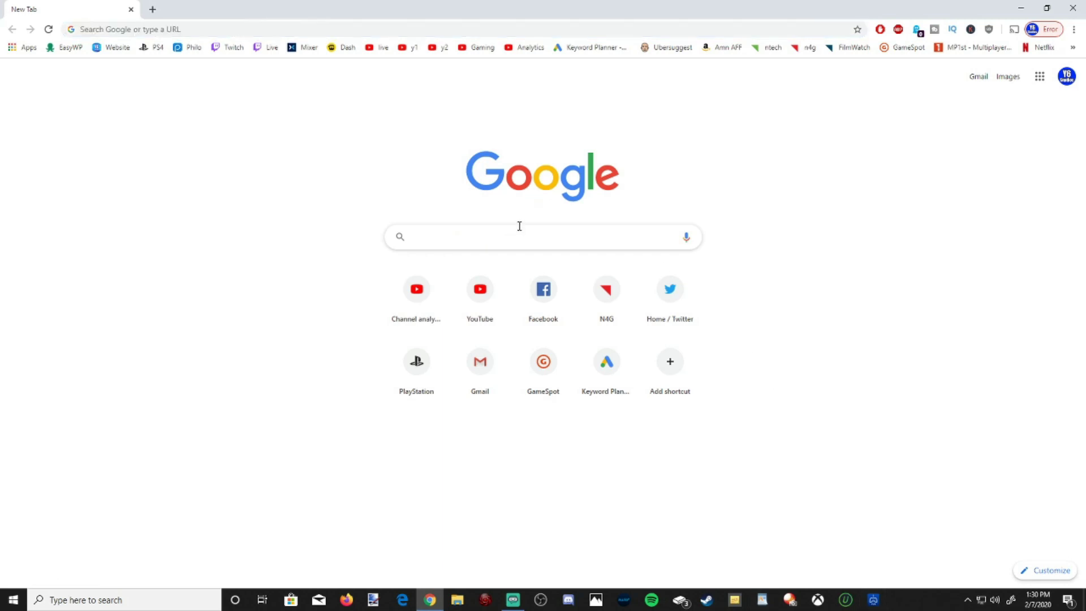
type("remo")
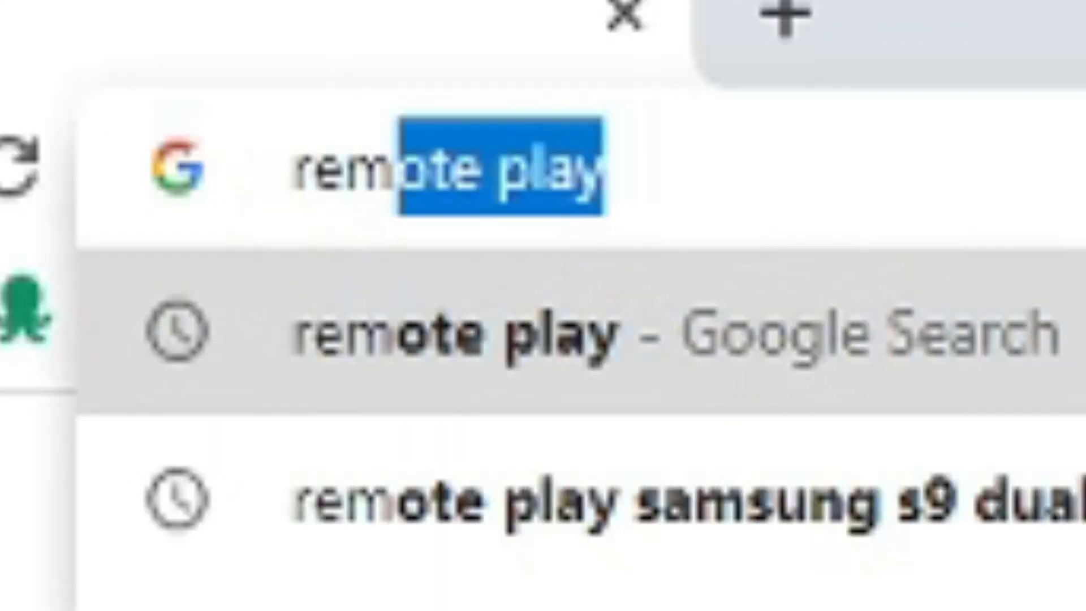
type("te play")
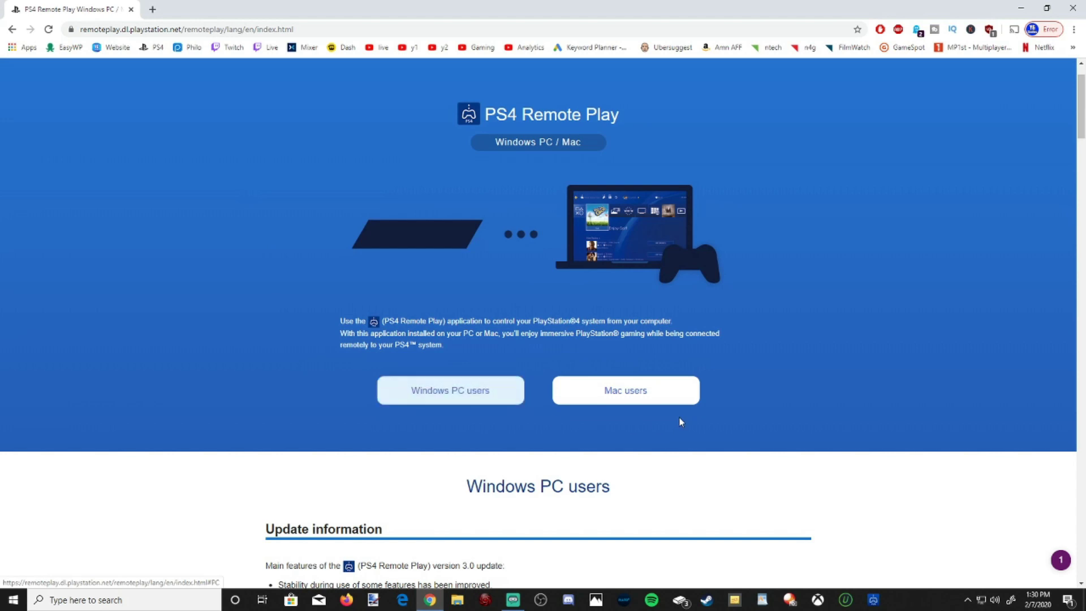
Go to the Windows PC users section, review the requirements and download the Windows PC installation file.
left_click(495, 391)
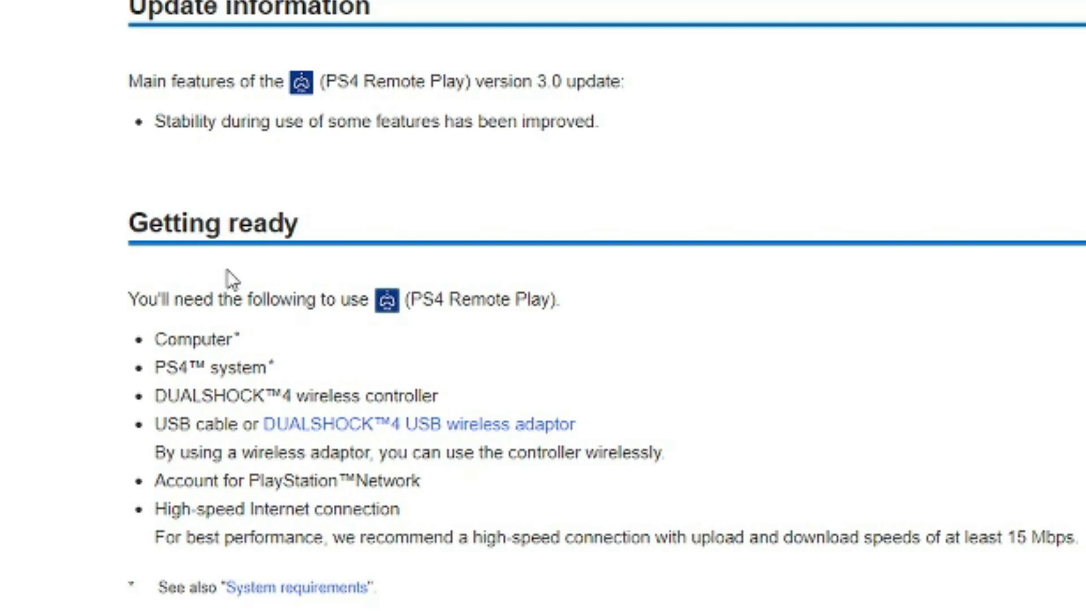
scroll(97, 354, "down", 2)
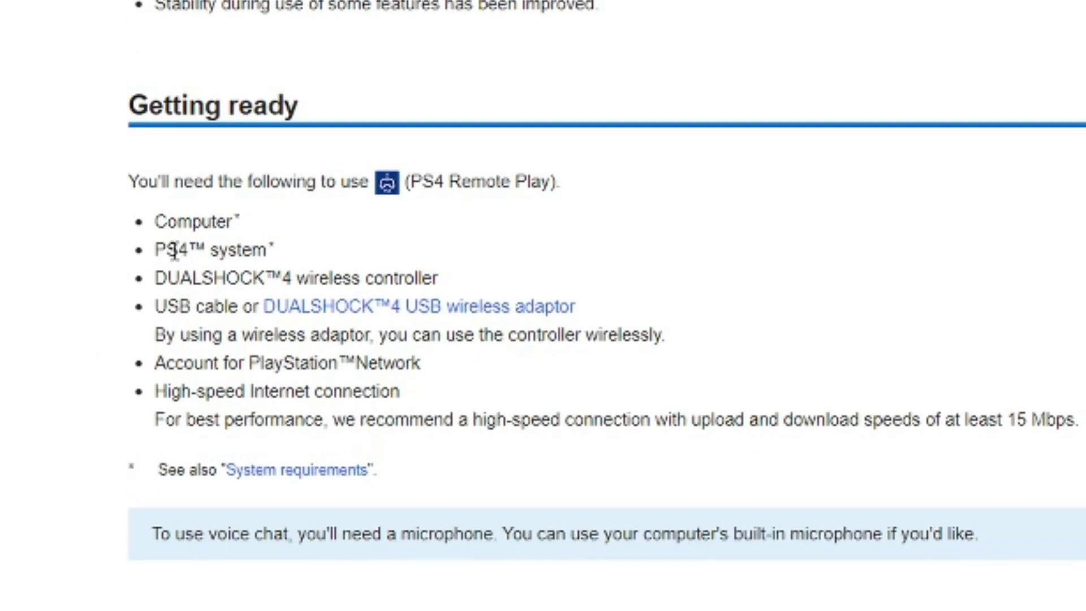
scroll(173, 250, "down", 2)
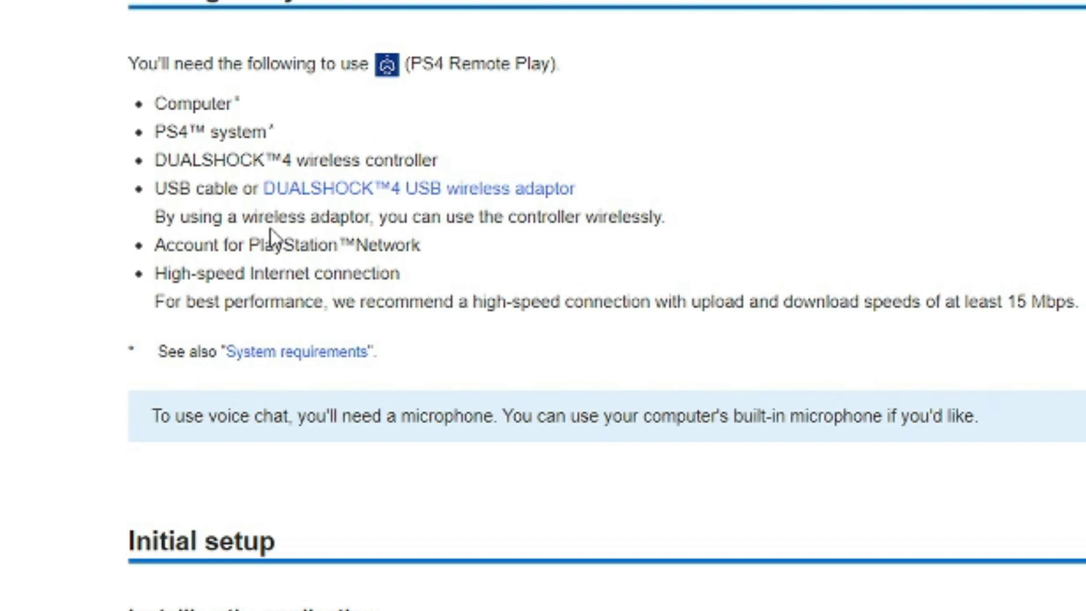
scroll(270, 228, "down", 3)
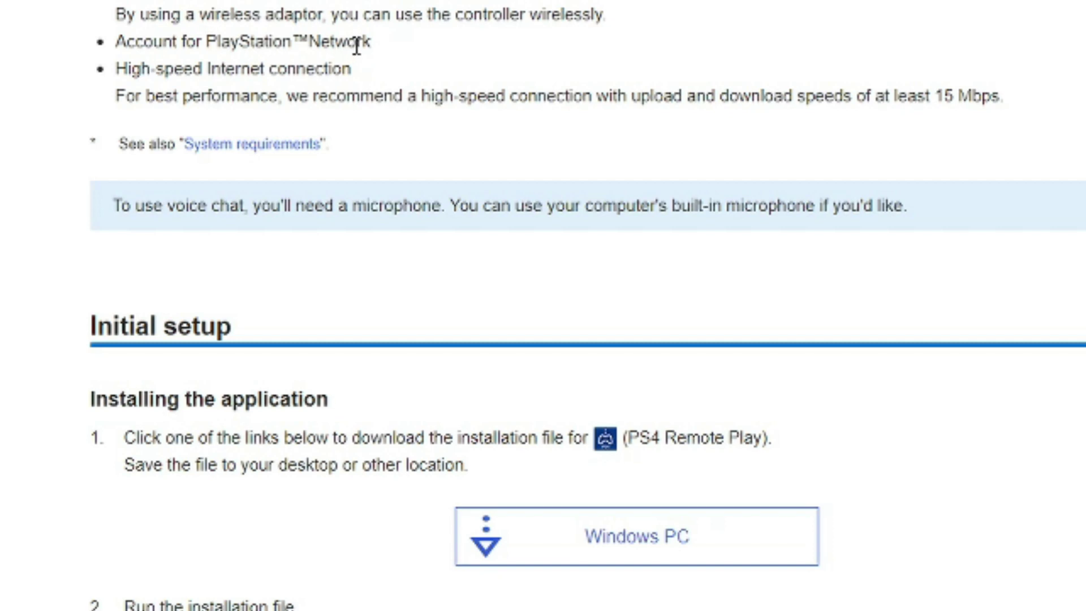
scroll(270, 63, "down", 2)
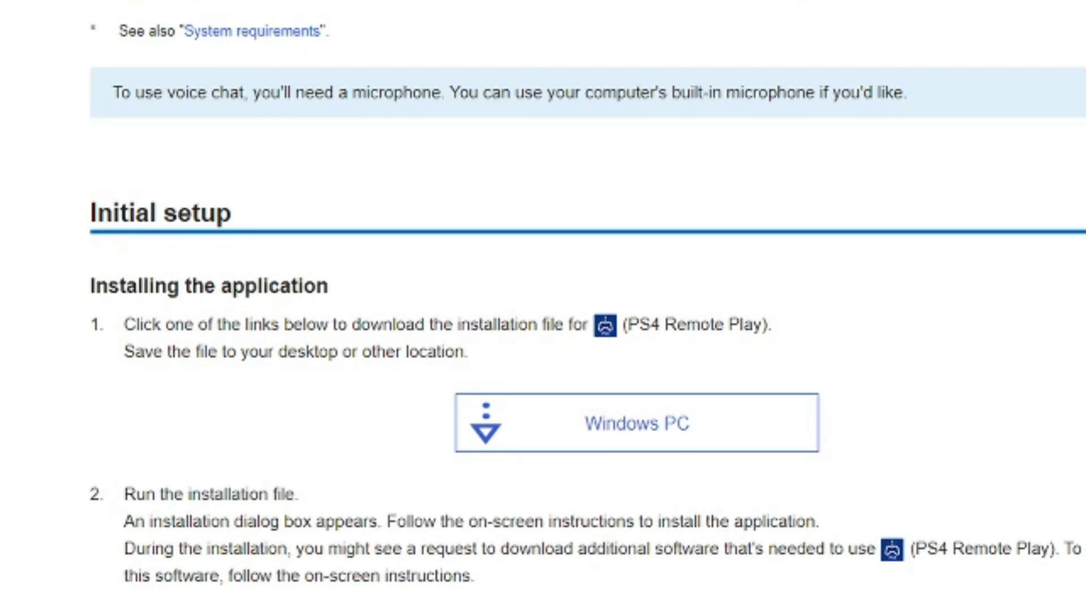
scroll(299, 11, "down", 4)
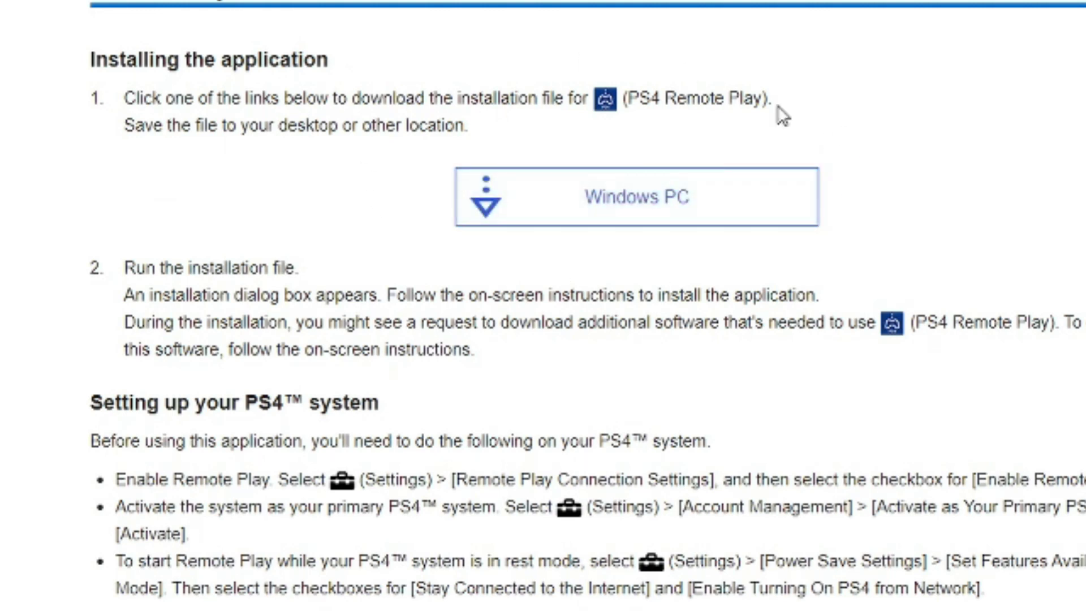
left_click(660, 227)
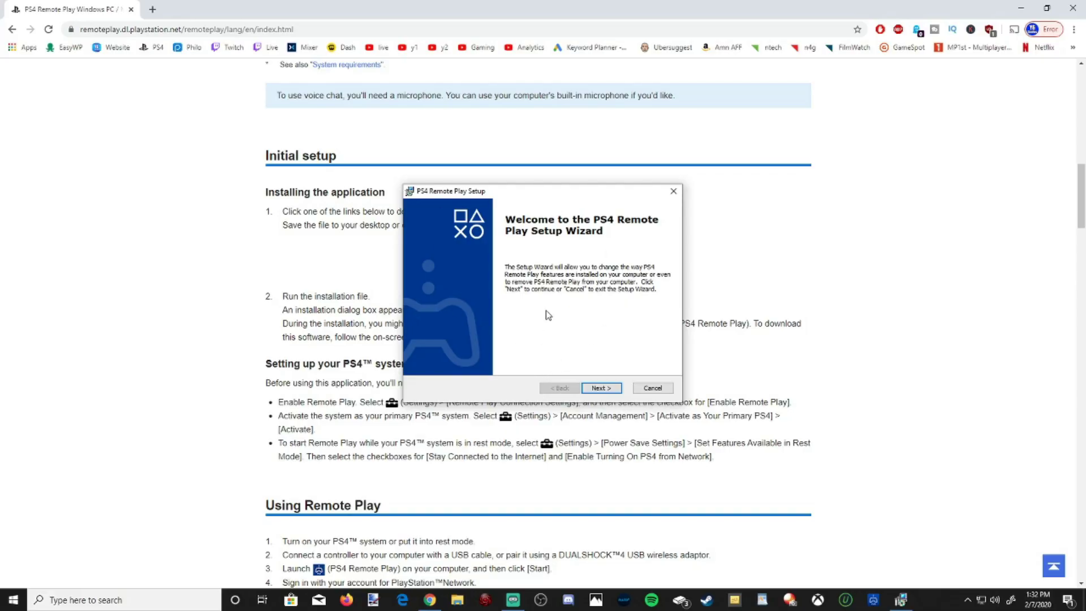
left_click(592, 386)
key("Escape")
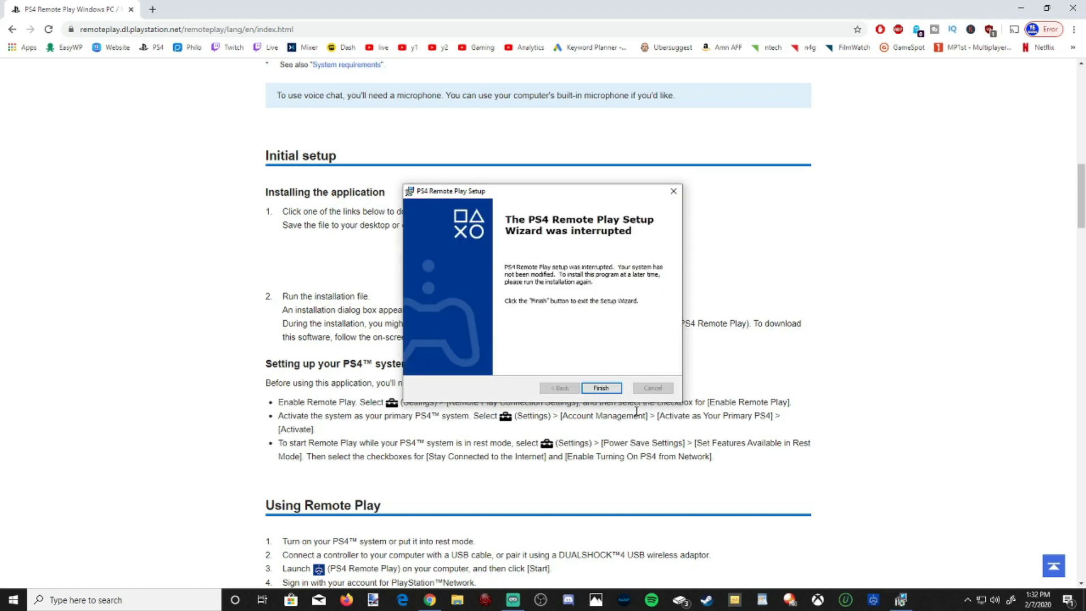
left_click(616, 389)
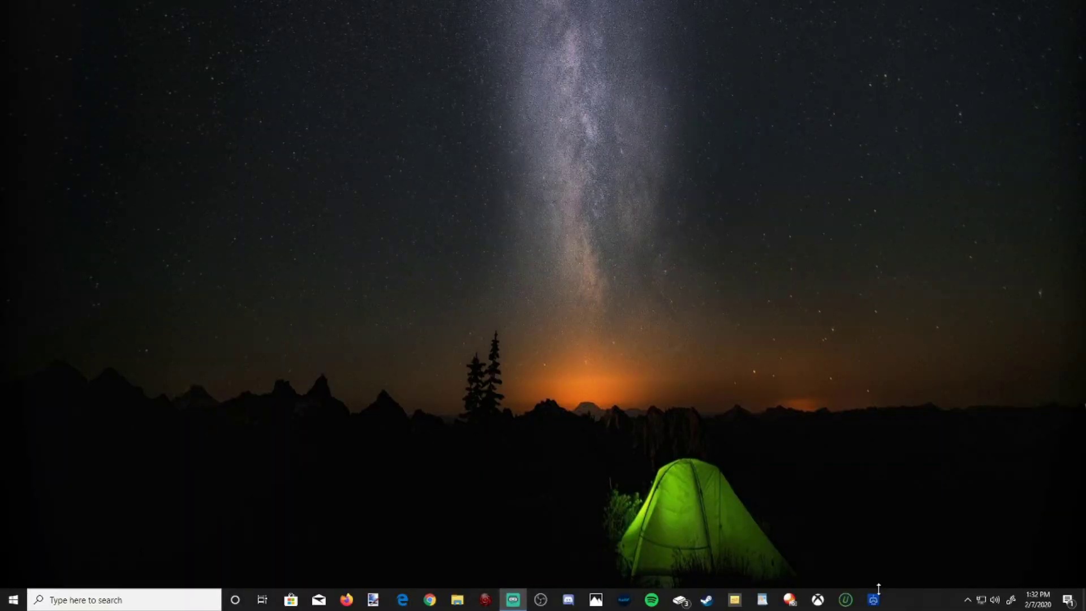
Launch PS4 Remote Play, view the resolution options in its settings and select High for the frame rate.
left_click(874, 600)
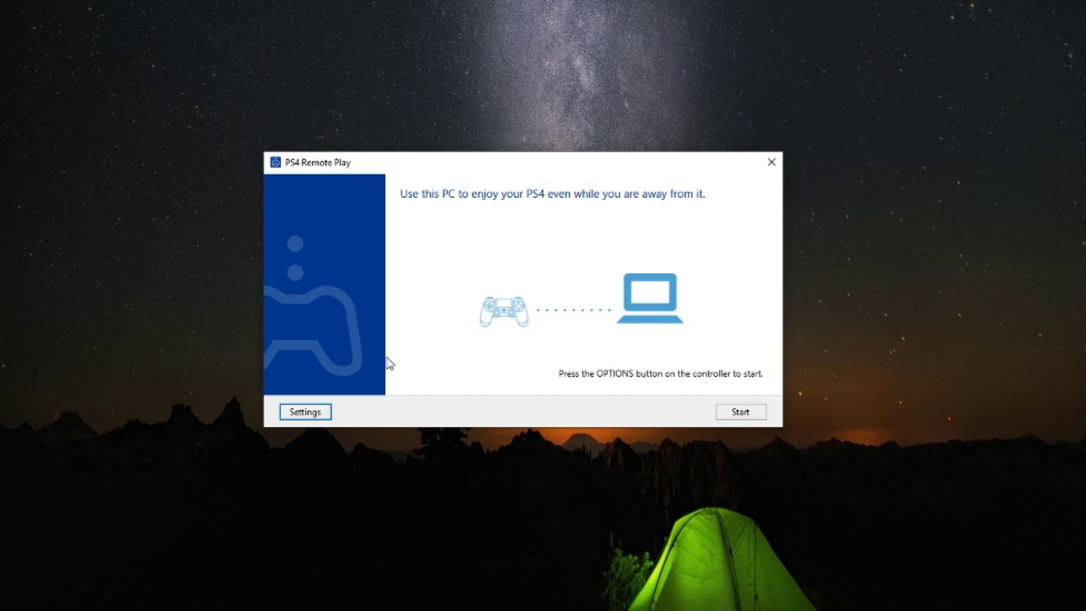
left_click(314, 417)
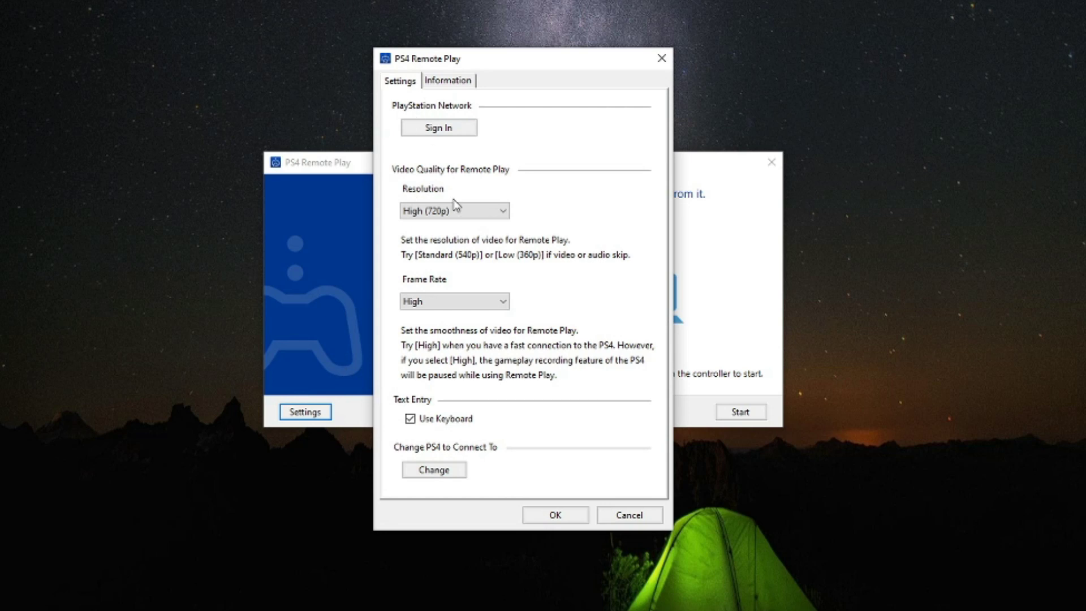
left_click(495, 218)
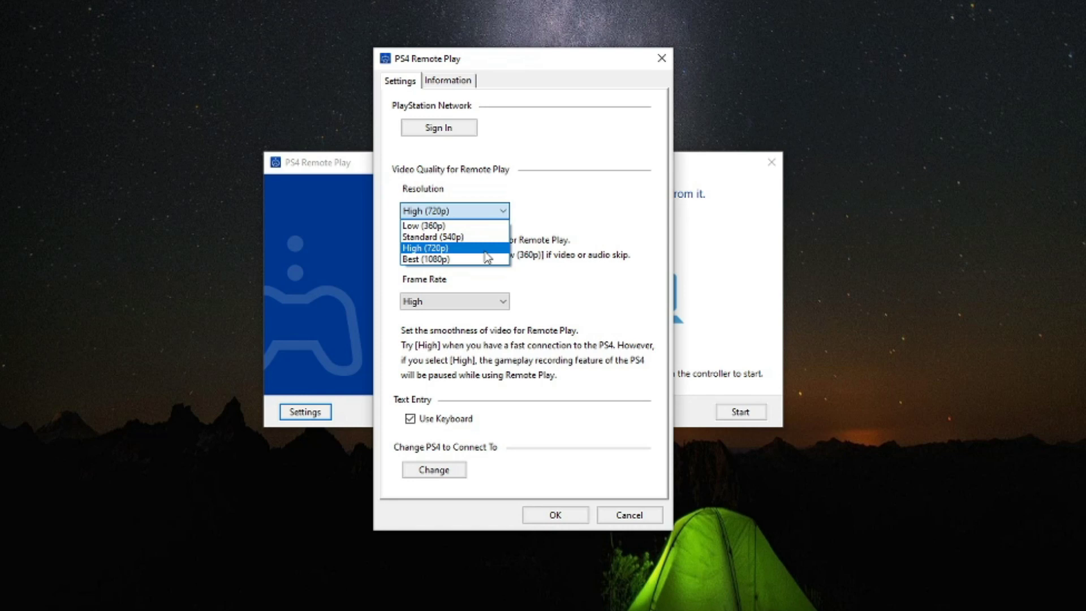
left_click(553, 237)
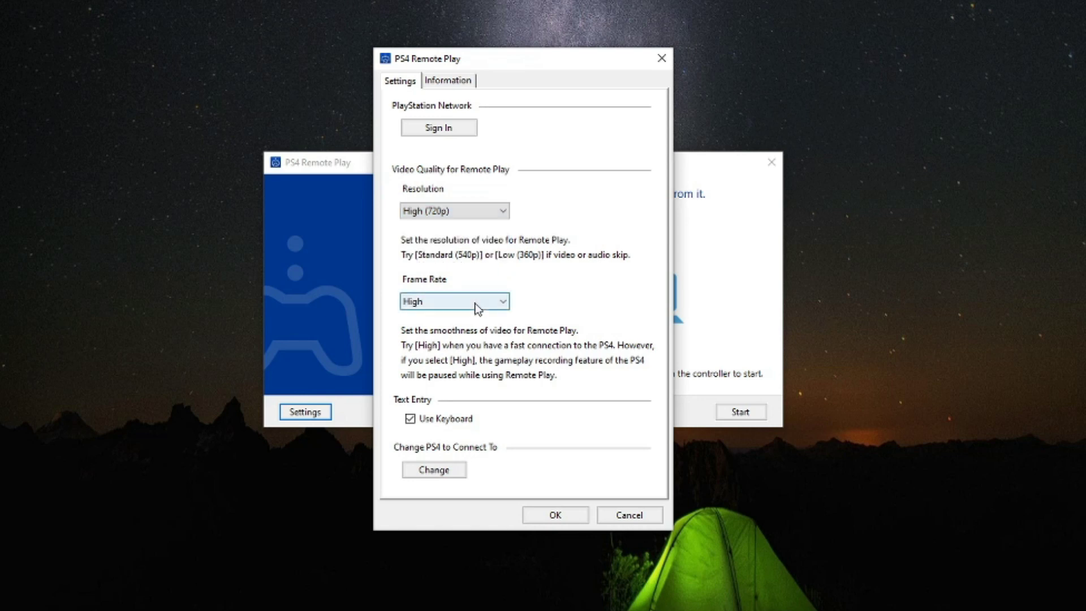
left_click(497, 309)
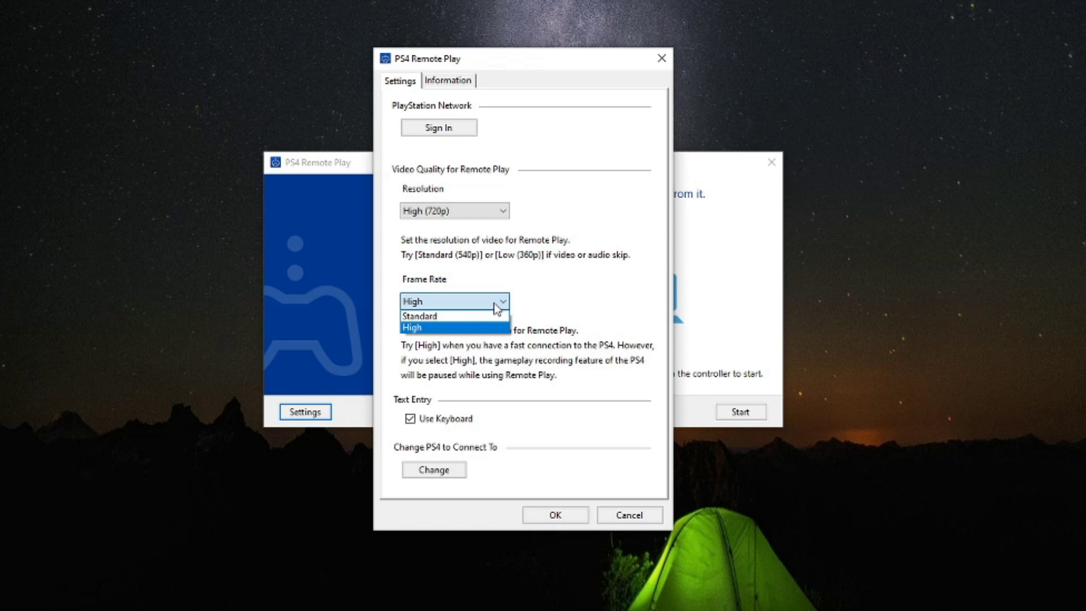
left_click(476, 332)
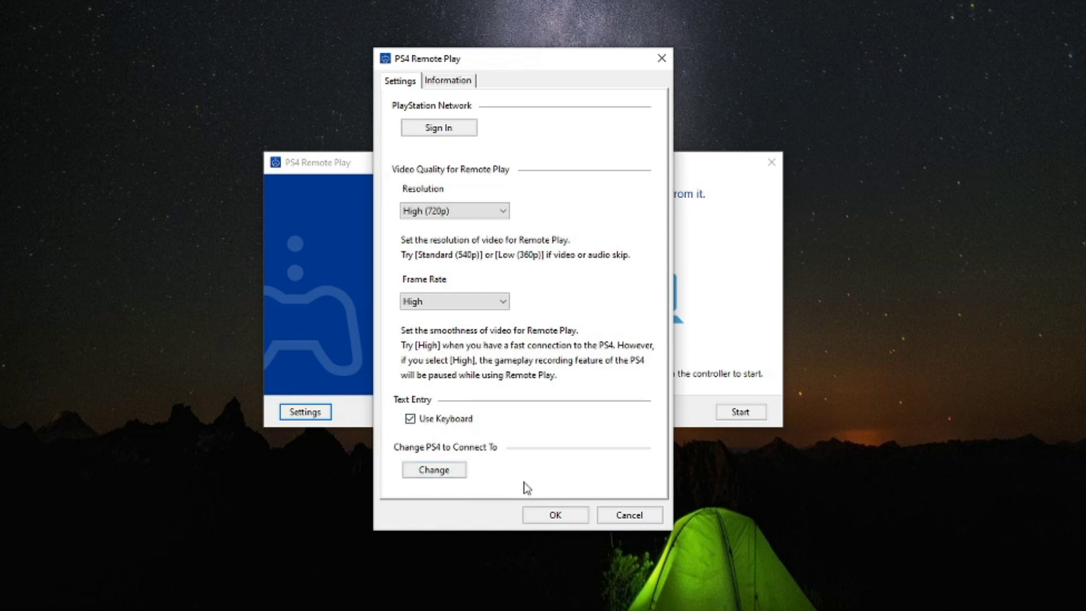
key("Escape")
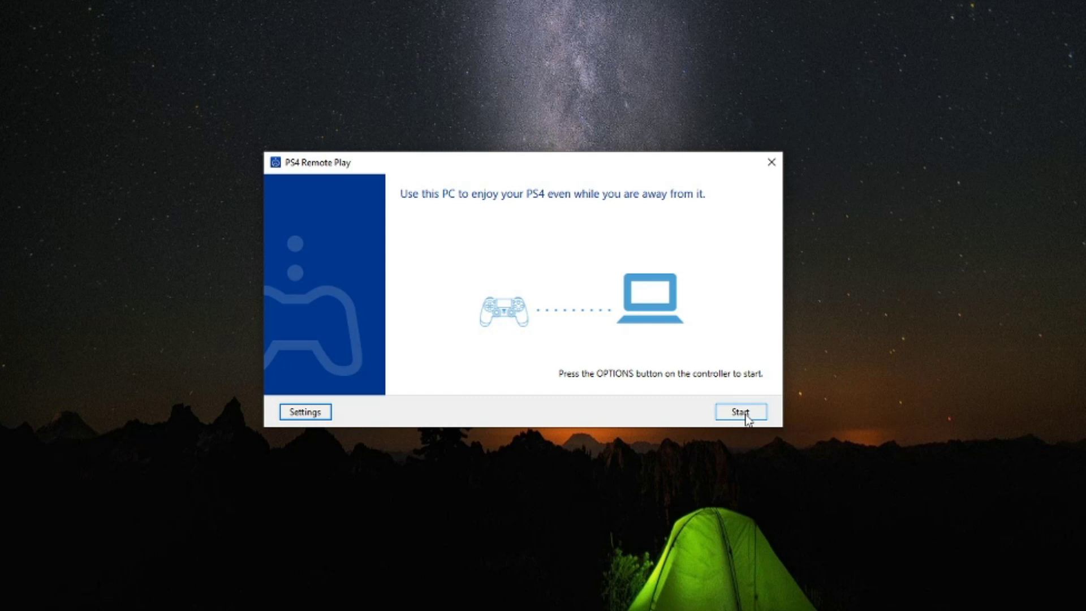
Start the Remote Play connection to the PS4 and switch the stream to full screen.
left_click(746, 416)
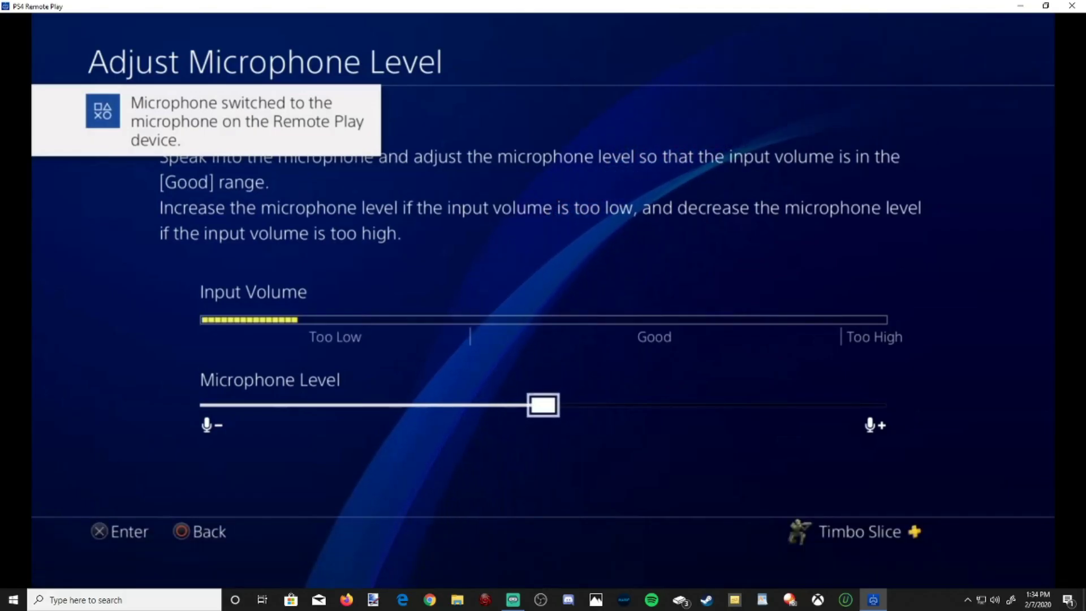
mouse_move(1041, 459)
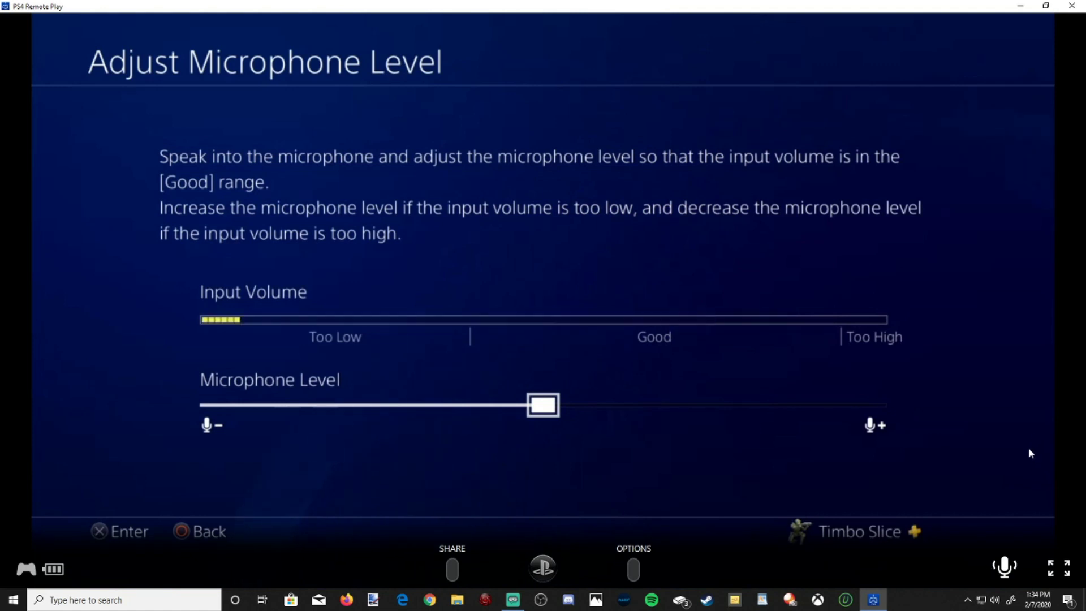
left_click(1060, 573)
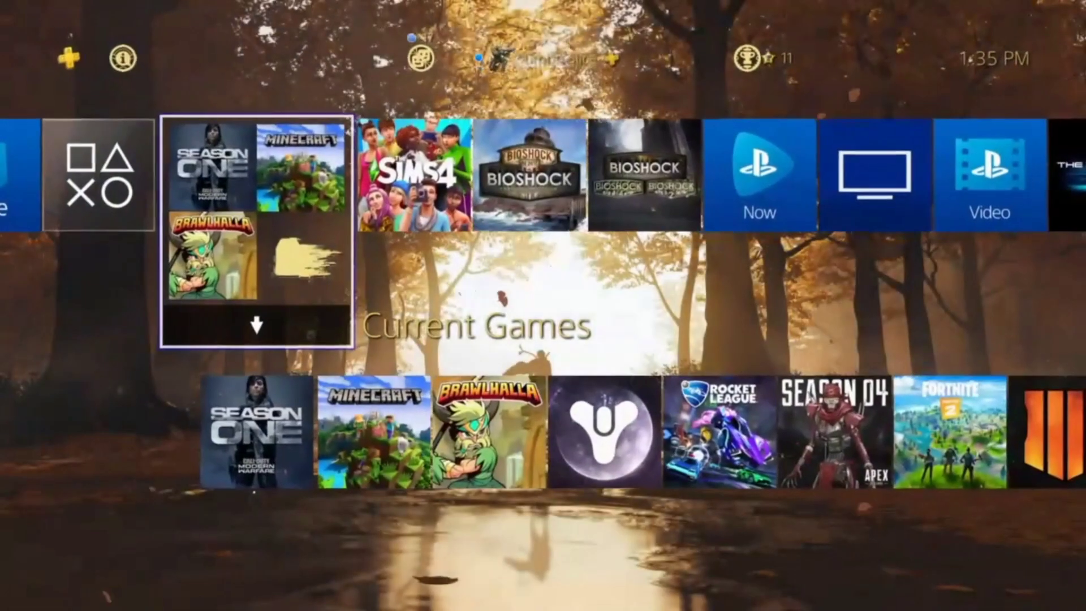
key("Right")
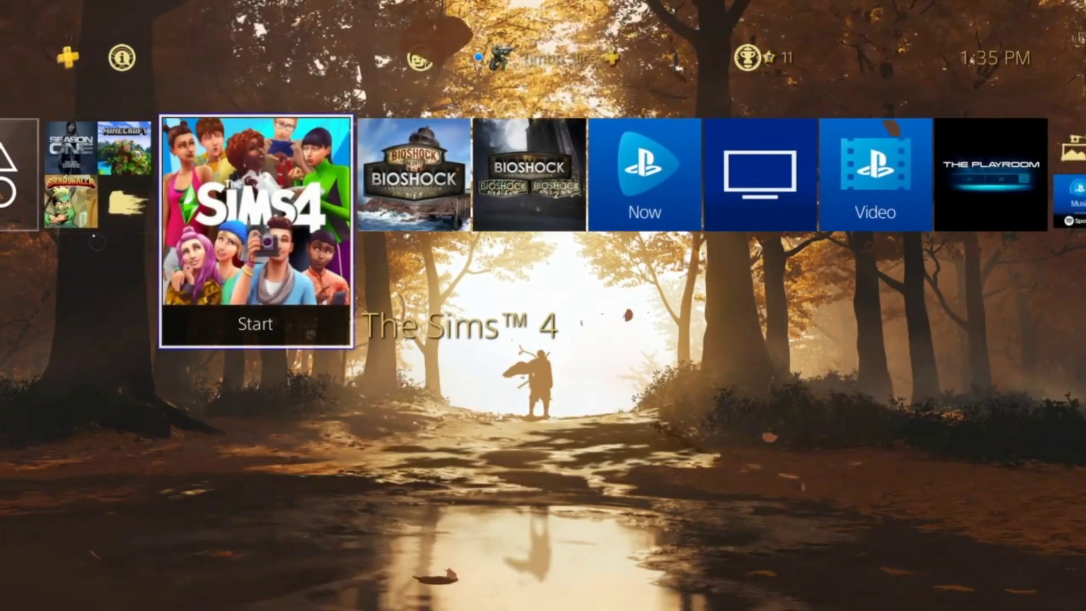
key("Left")
key("Return")
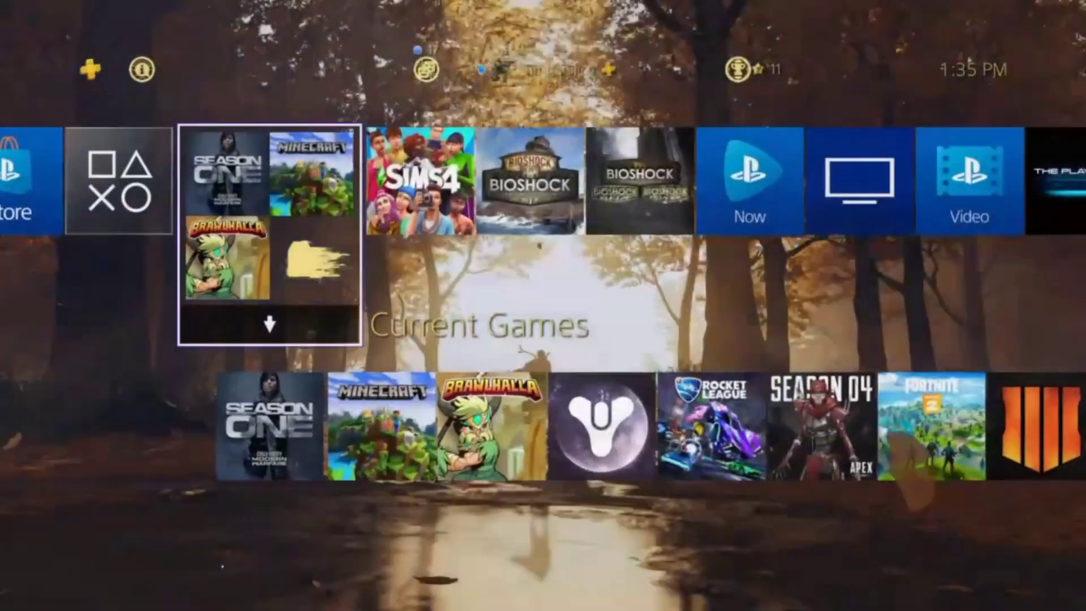
Open Party from the row of function icons above the PS4 home screen's games.
key("Up")
key("Left")
key("Left")
key("Left")
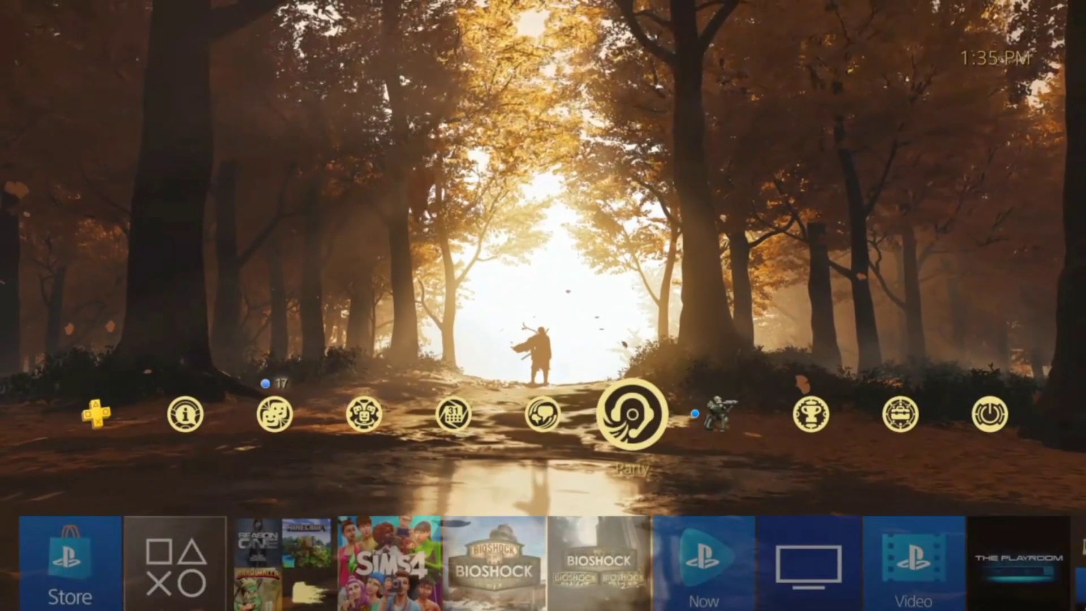
key("Return")
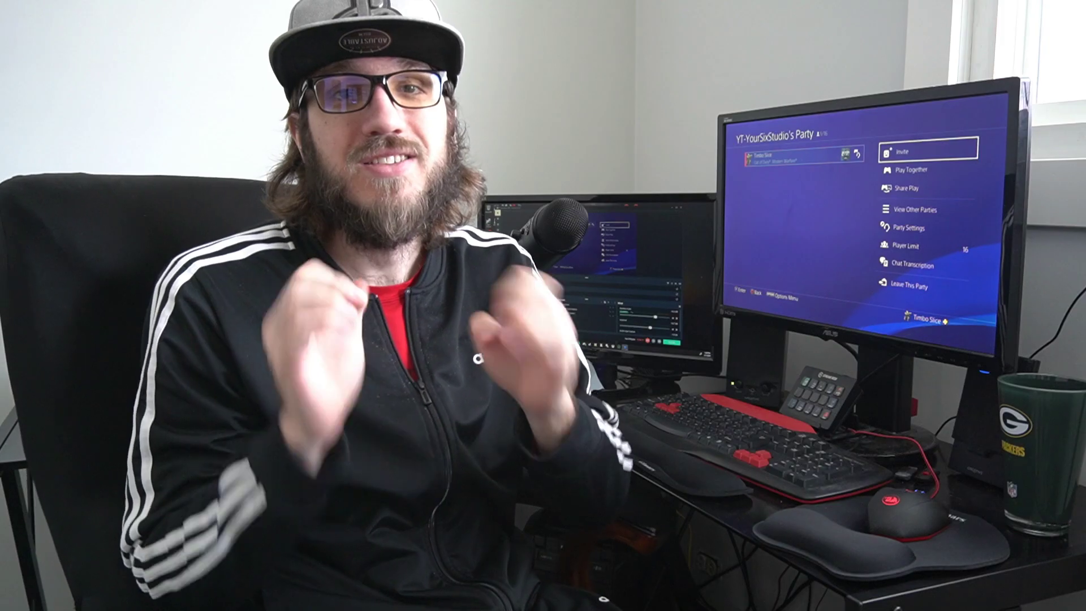